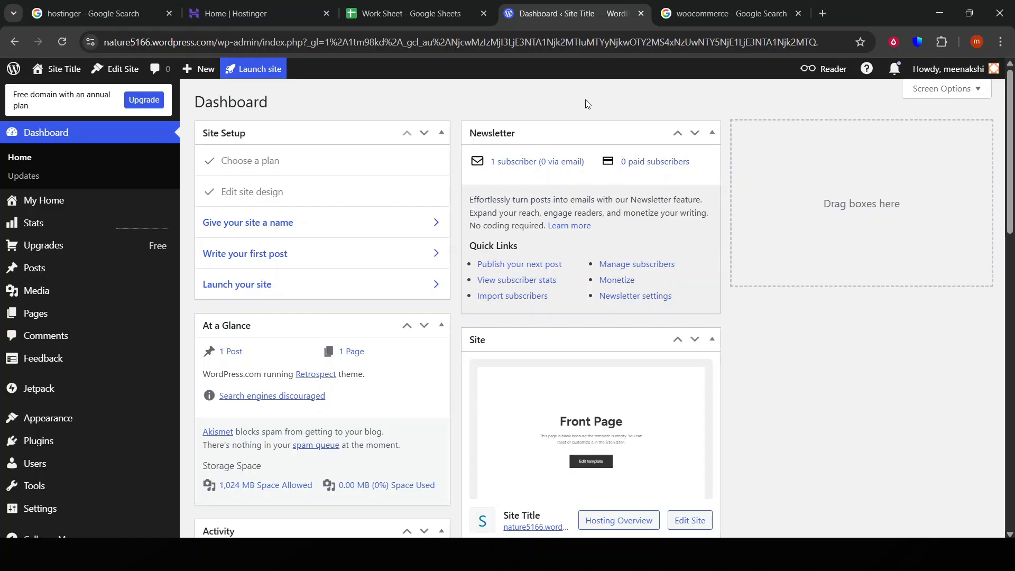
left_click(716, 5)
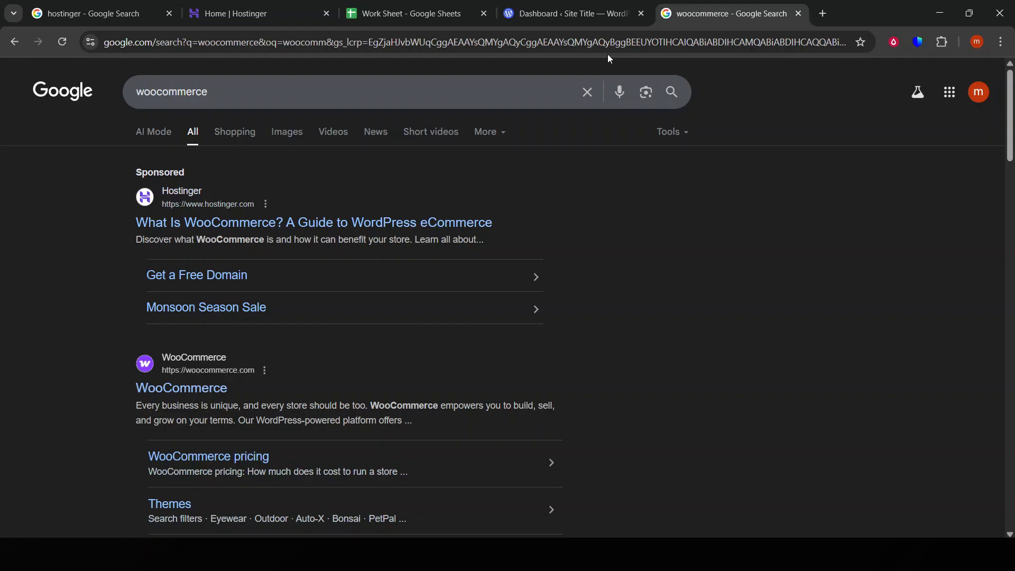
left_click(613, 4)
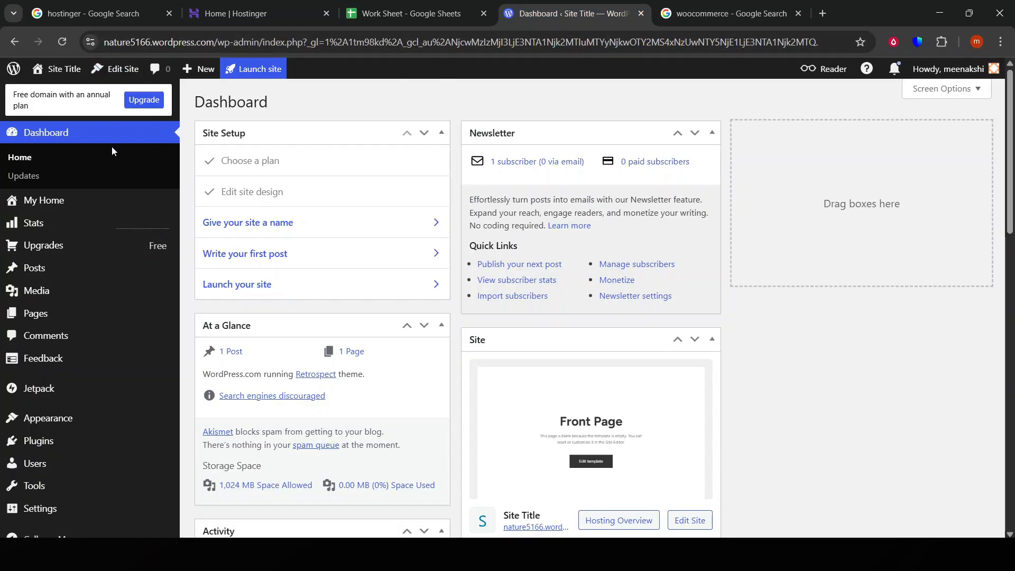
double_click(273, 109)
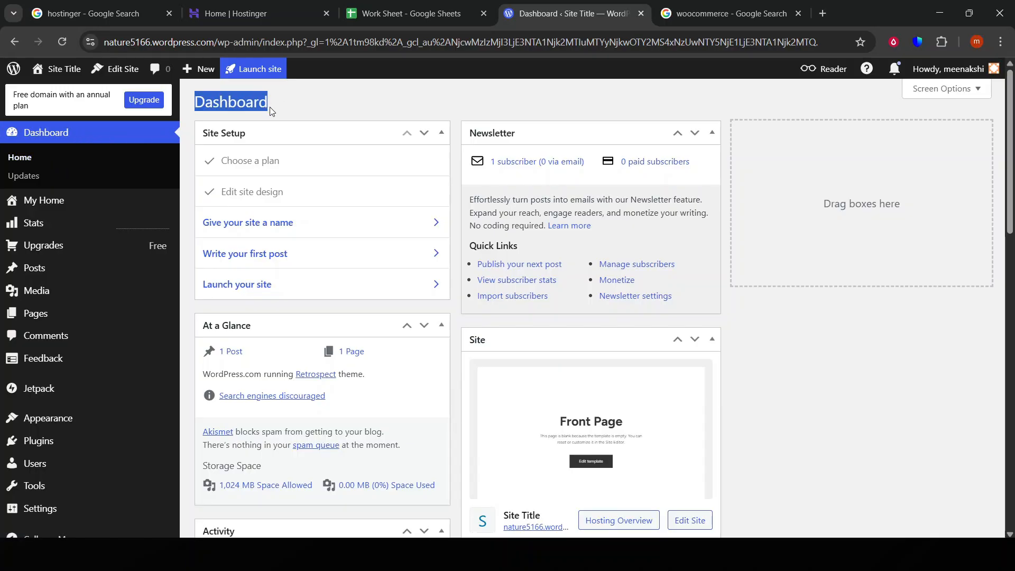
left_click(299, 110)
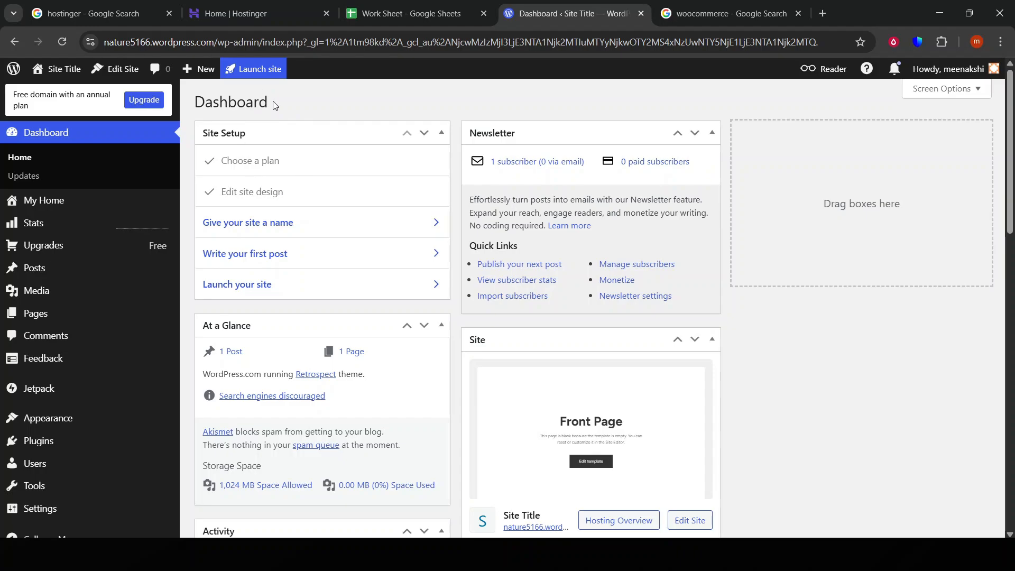
left_click_drag(277, 103, 189, 106)
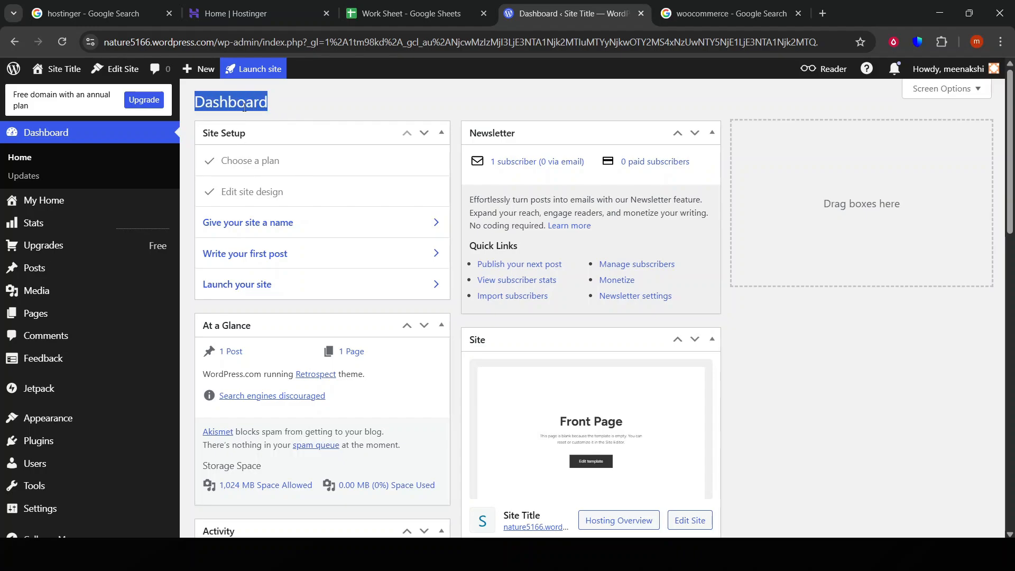
left_click(333, 111)
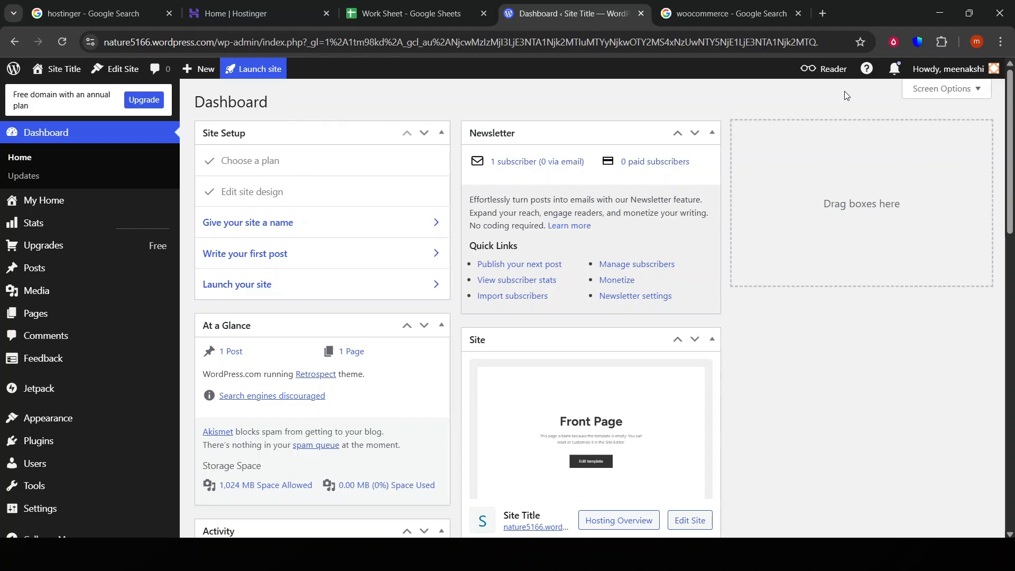
left_click(948, 72)
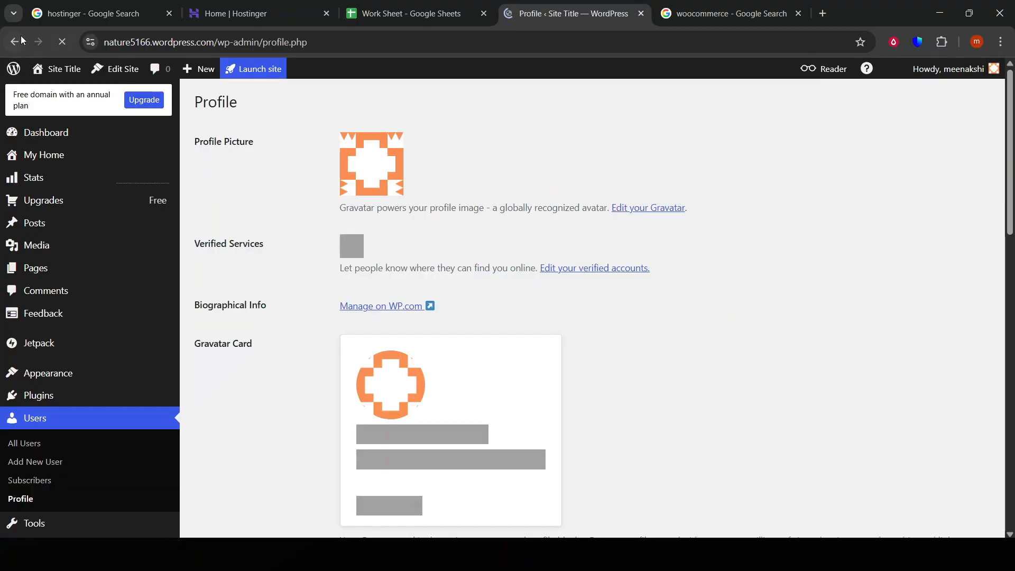
left_click(16, 41)
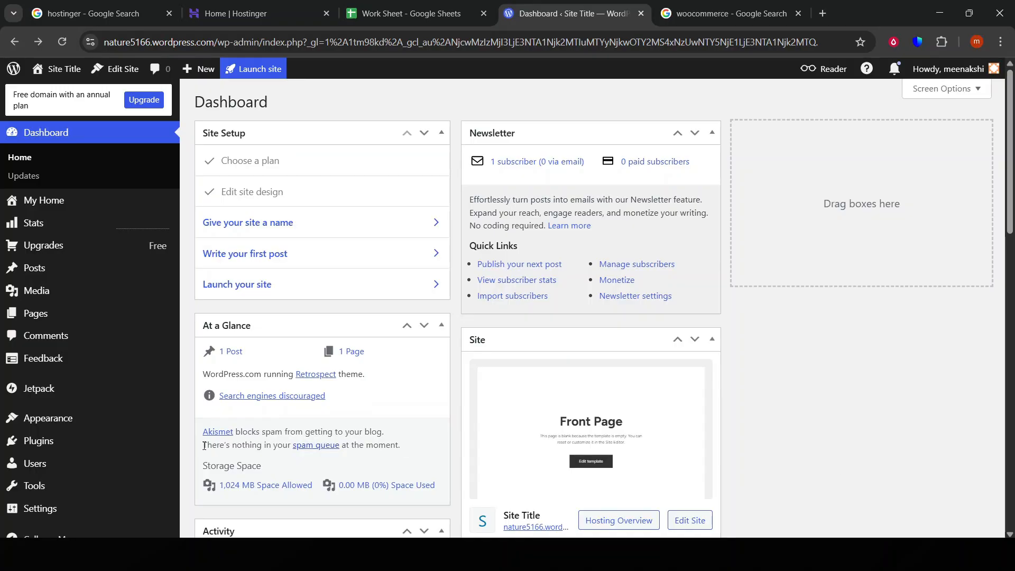
Open the site's plugins marketplace and look through the must-have premium plugins.
left_click(98, 445)
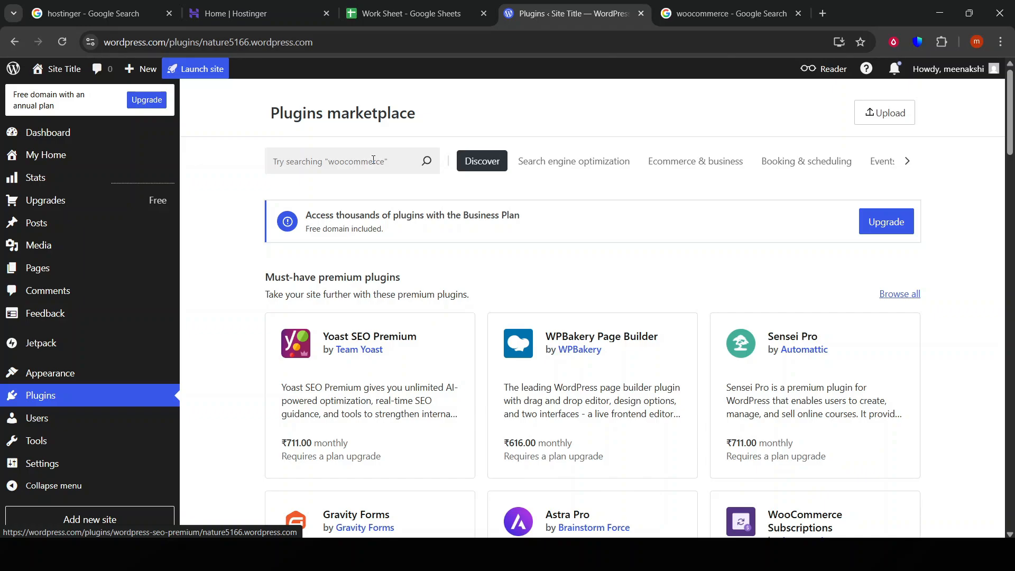
scroll(689, 211, "down", 9)
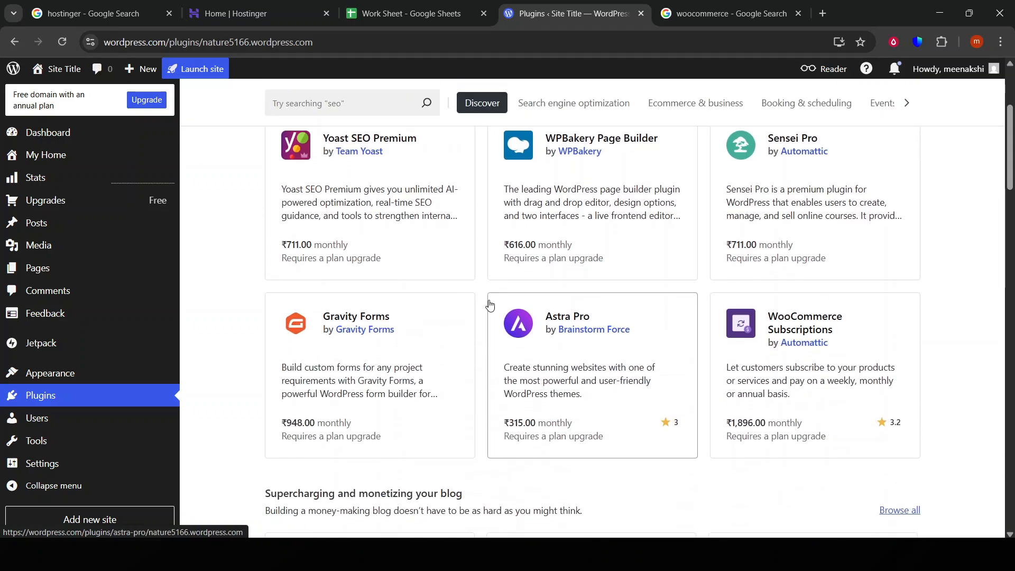
scroll(751, 336, "up", 4)
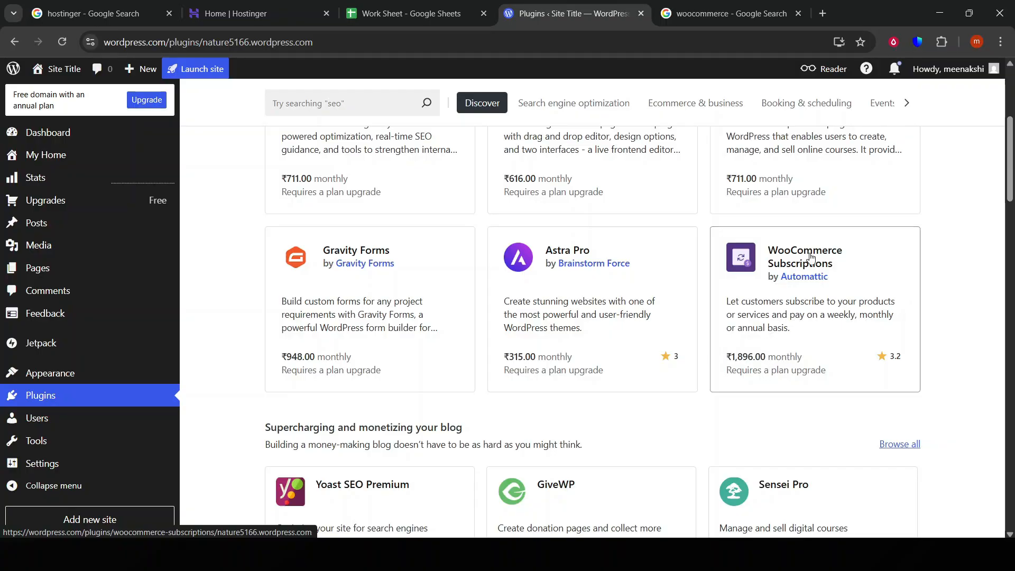
scroll(303, 189, "up", 5)
scroll(704, 259, "down", 5)
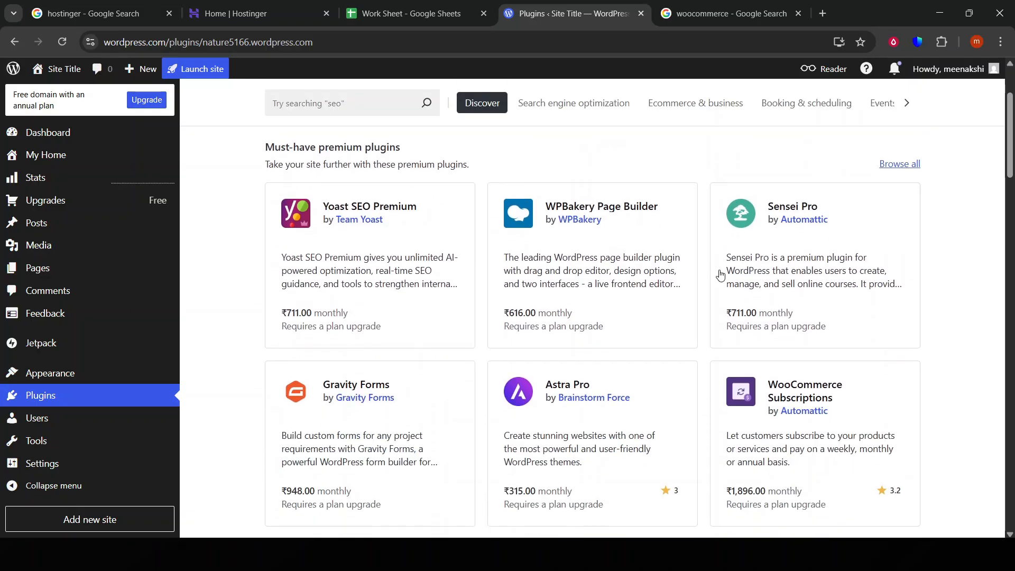
scroll(720, 295, "up", 4)
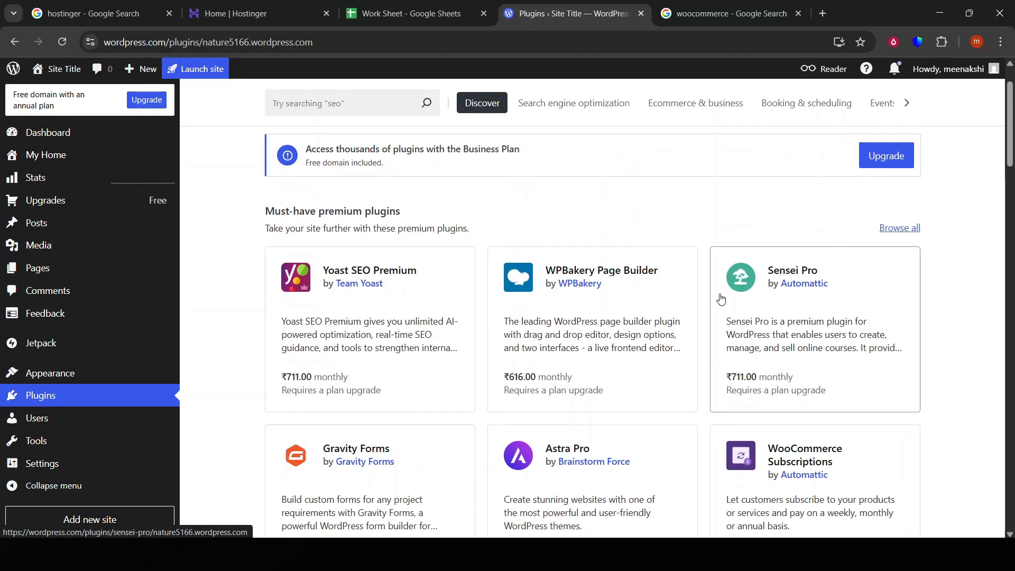
scroll(821, 293, "down", 4)
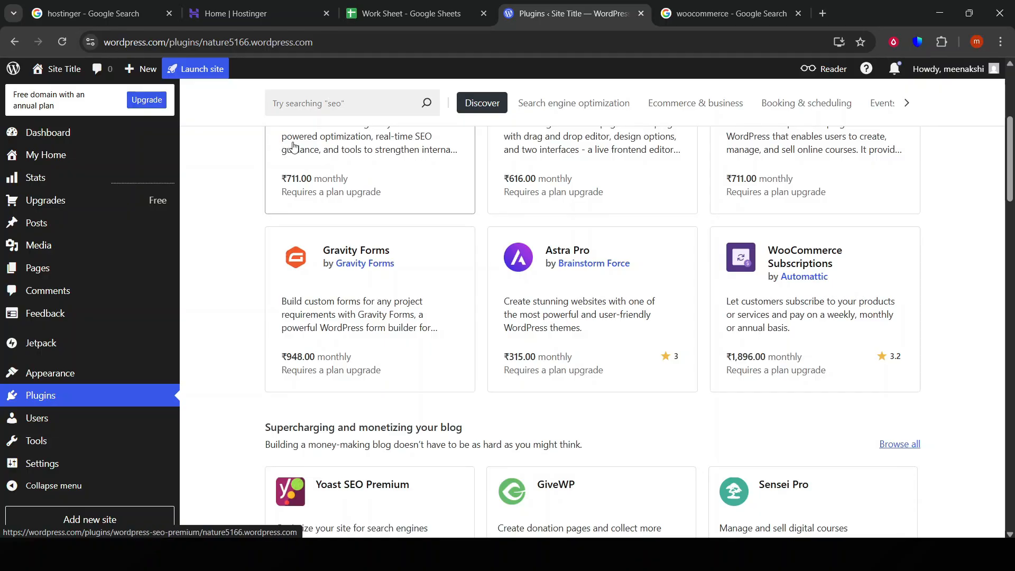
Search the plugins marketplace for "woocomerce" and open the WooCommerce Subscriptions plugin's details.
left_click(358, 101)
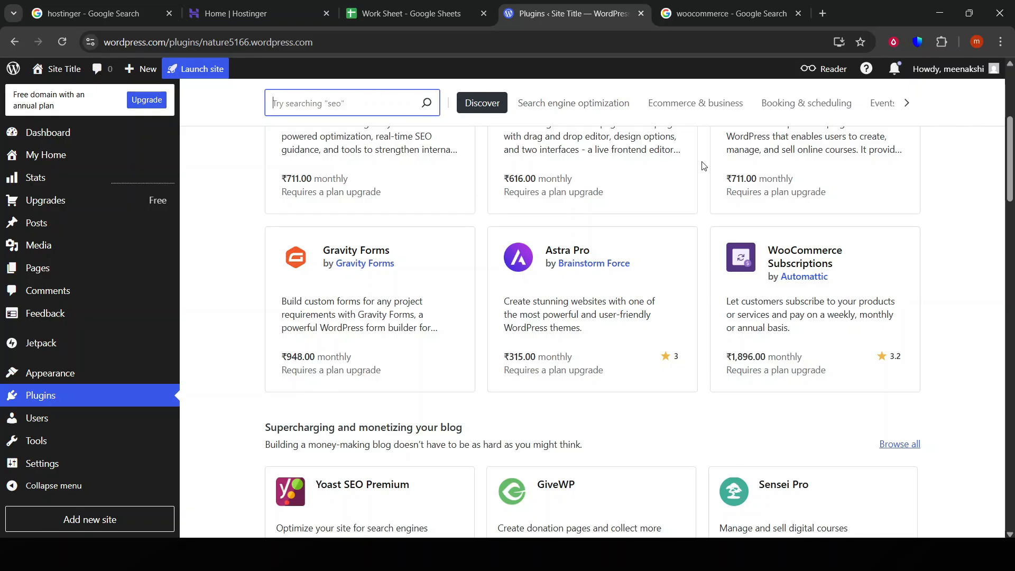
scroll(422, 190, "up", 5)
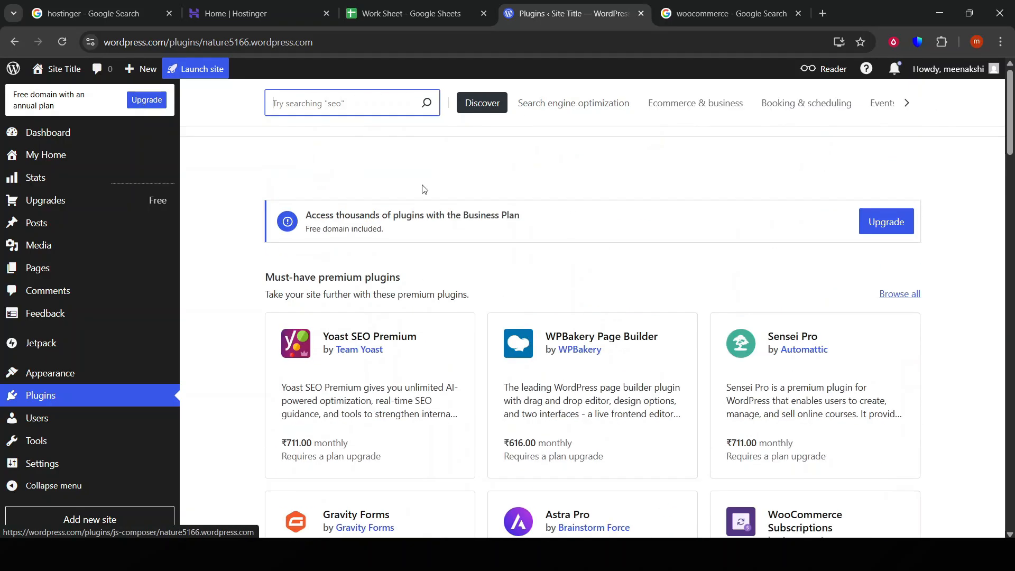
type("woo")
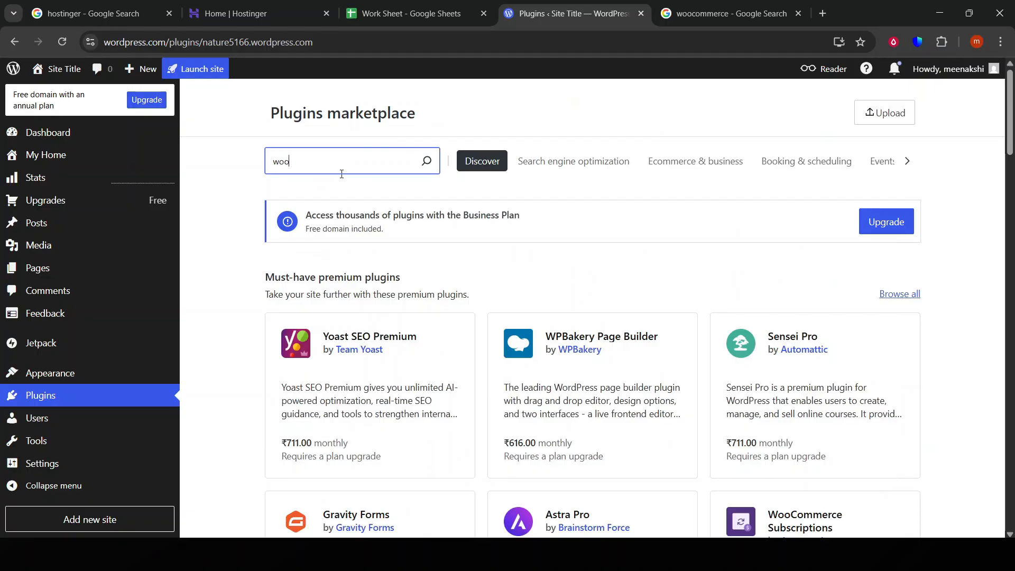
type("comerce")
key("Return")
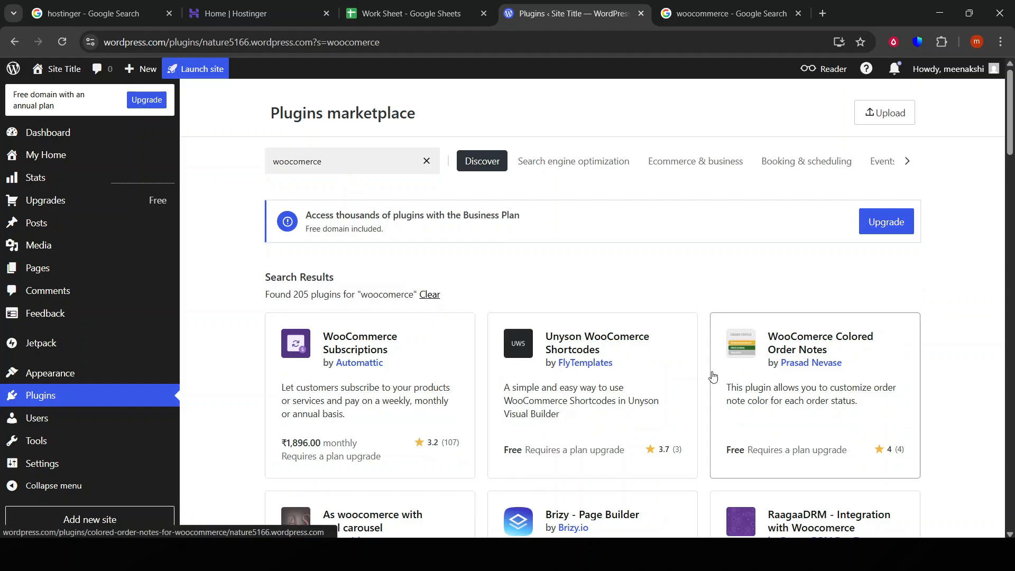
left_click(381, 354)
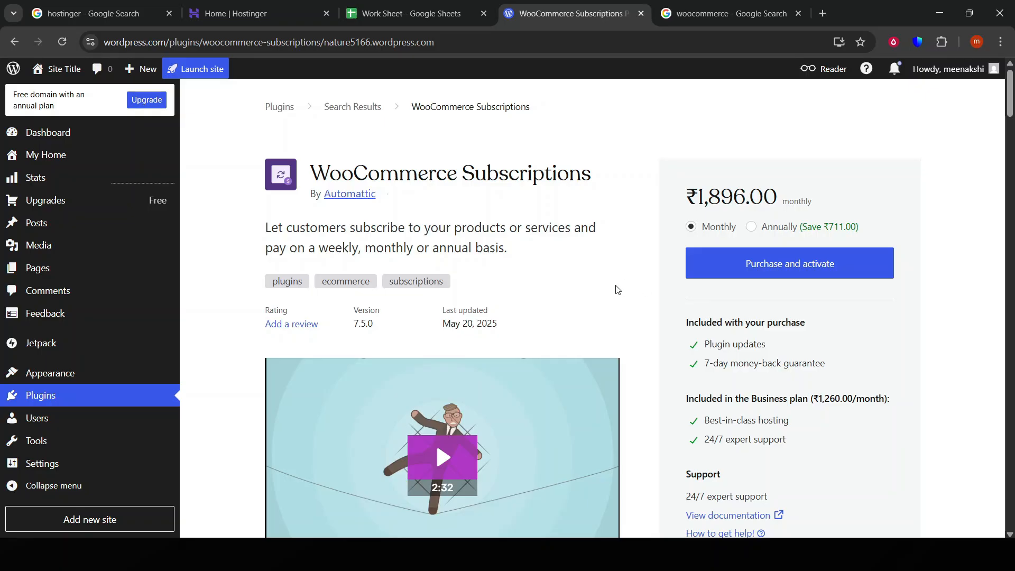
Examine the WooCommerce Subscriptions overview, including its purchase details, list of benefits and recurring payments section.
scroll(623, 290, "down", 3)
scroll(592, 294, "down", 1)
scroll(529, 291, "up", 4)
left_click_drag(304, 167, 617, 185)
left_click(617, 188)
scroll(399, 300, "down", 8)
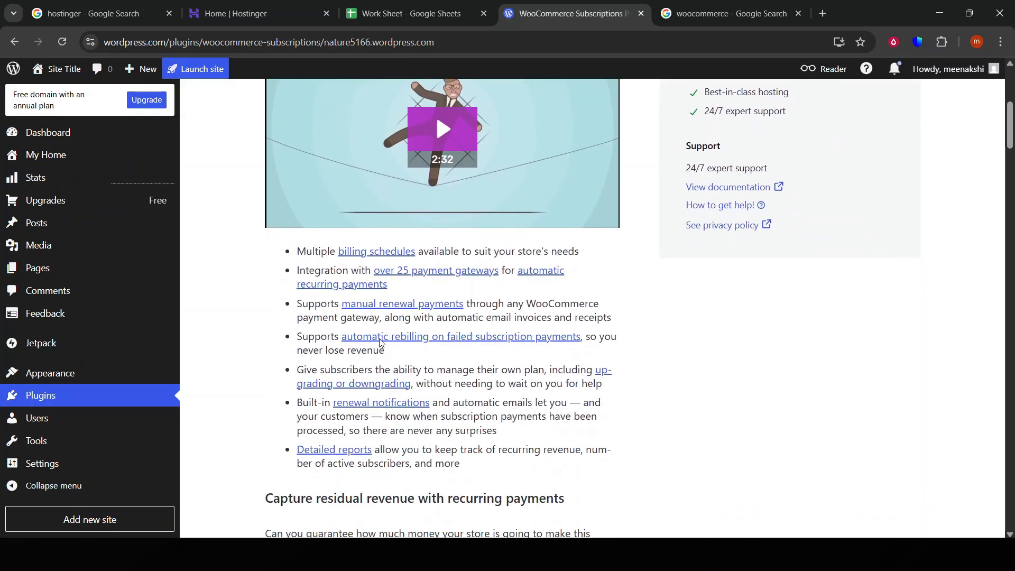
scroll(423, 371, "down", 4)
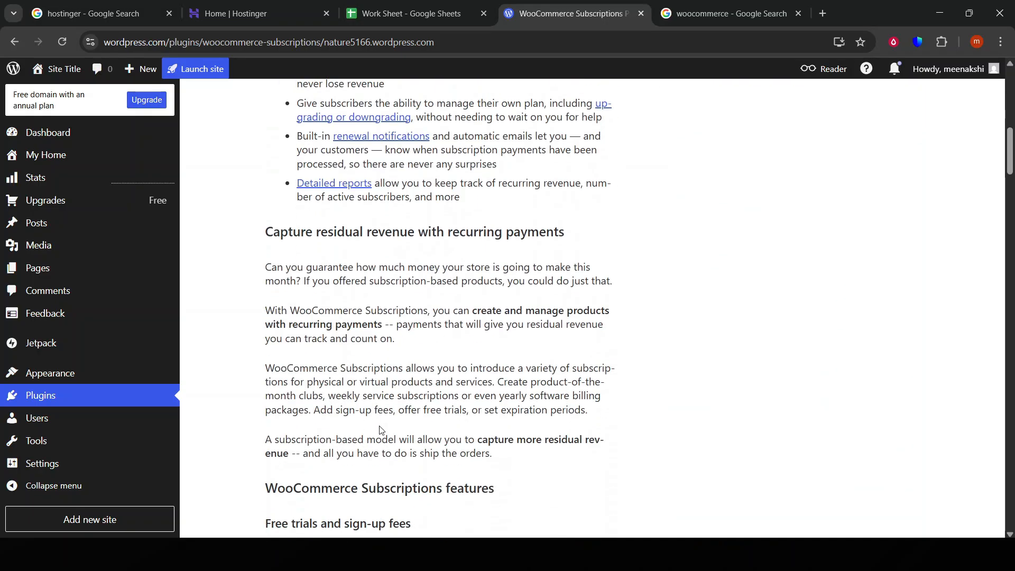
scroll(370, 429, "down", 4)
scroll(742, 384, "up", 6)
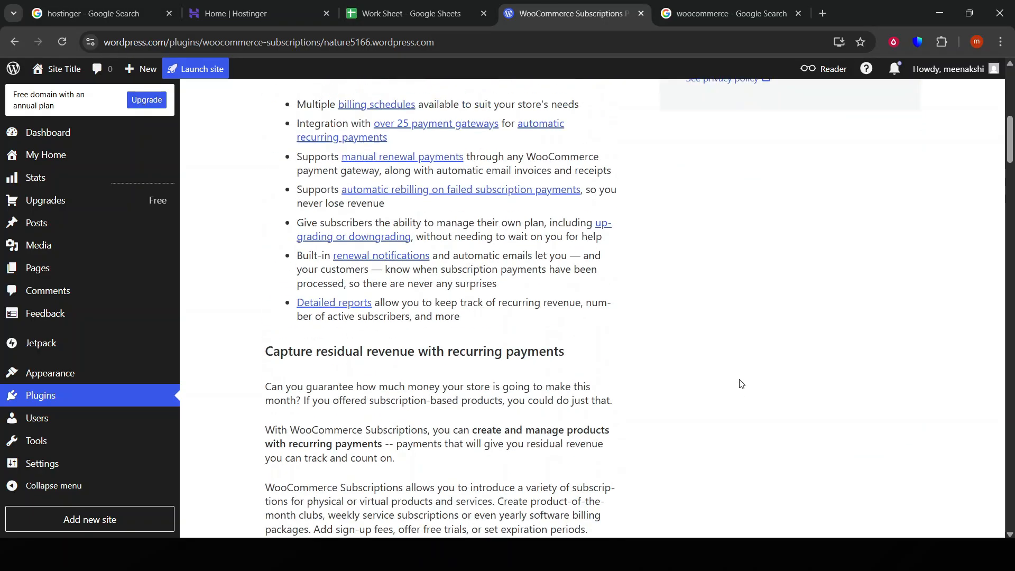
scroll(834, 356, "up", 9)
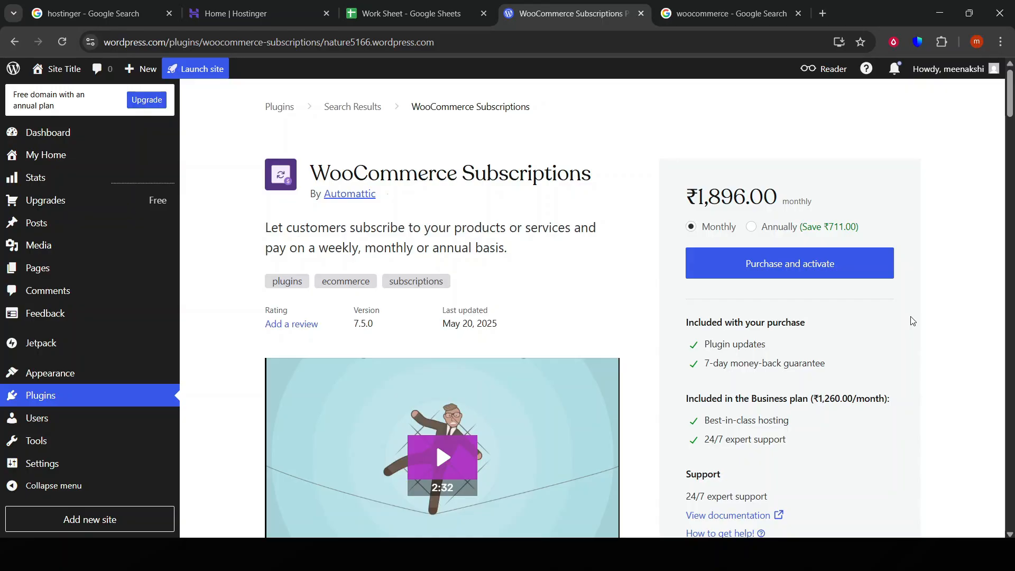
Read through the WooCommerce Subscriptions feature sections, from subscription management down to the getting-started instructions and related plugins.
scroll(913, 321, "down", 7)
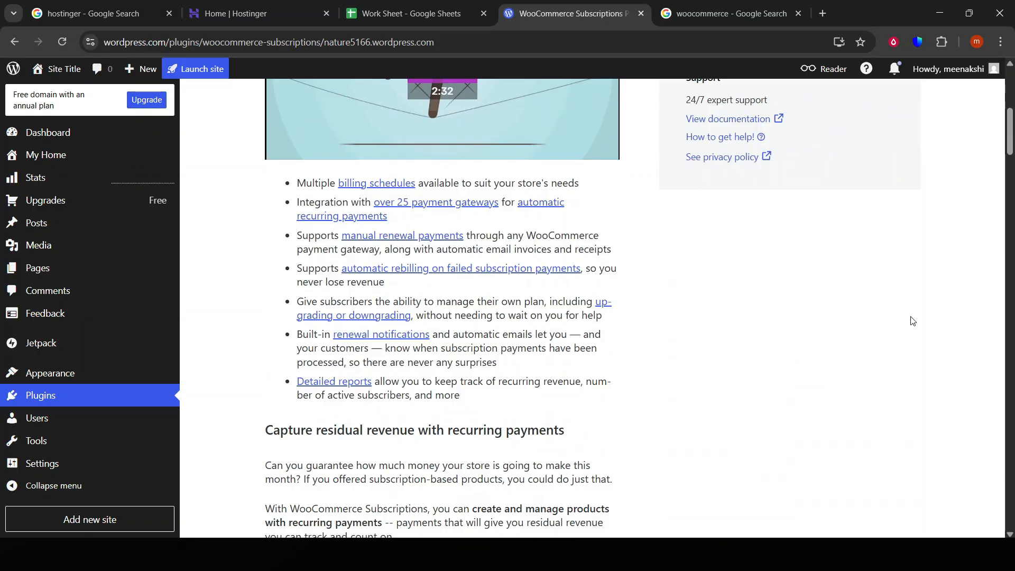
scroll(913, 321, "down", 3)
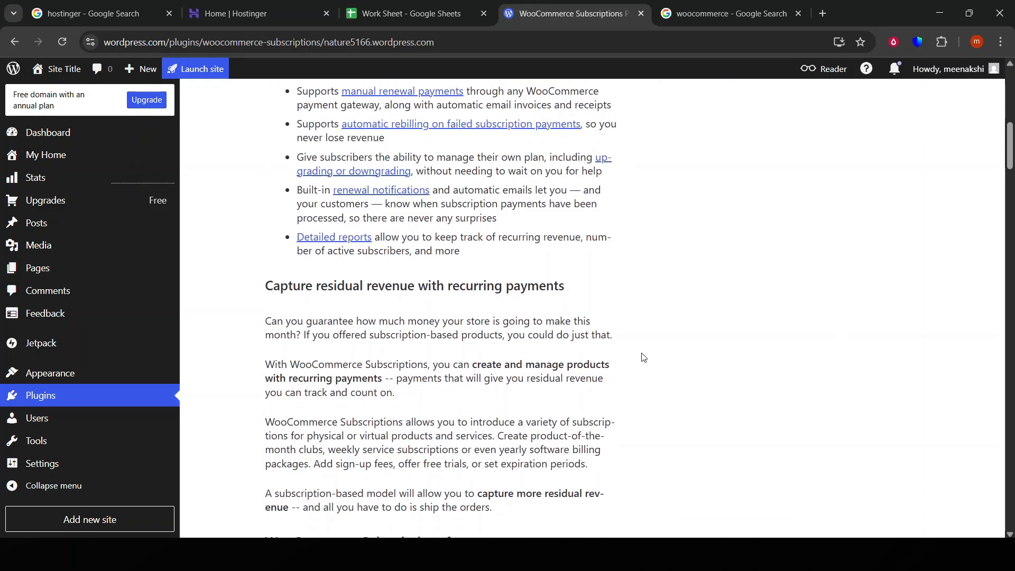
scroll(640, 357, "down", 11)
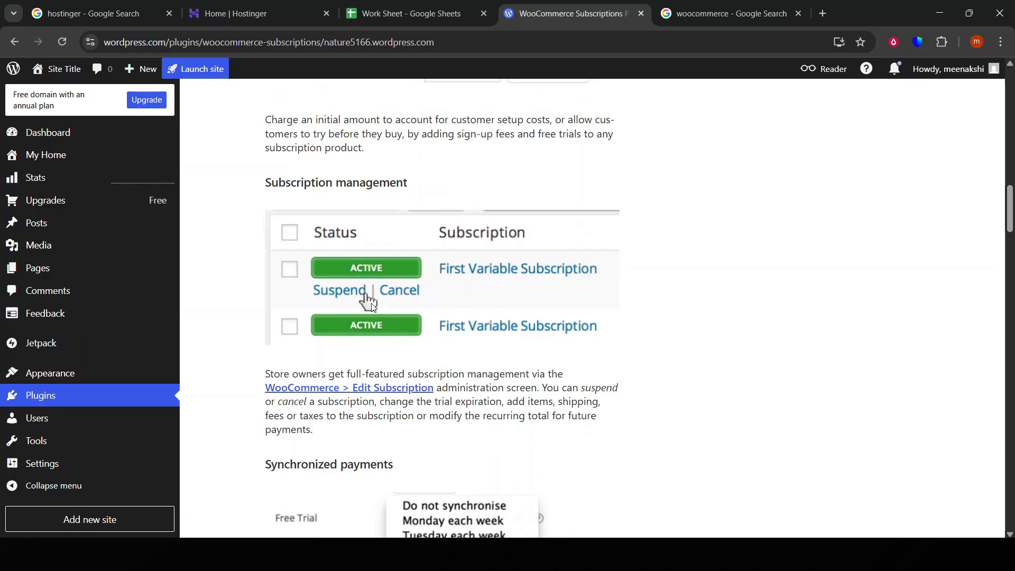
scroll(373, 308, "down", 2)
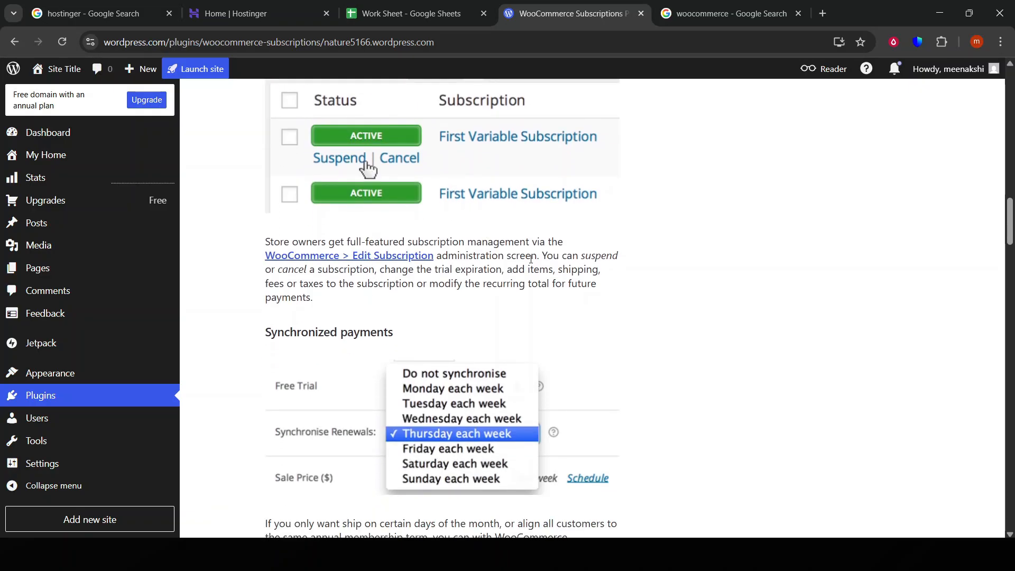
scroll(531, 259, "up", 2)
left_click_drag(404, 183, 410, 231)
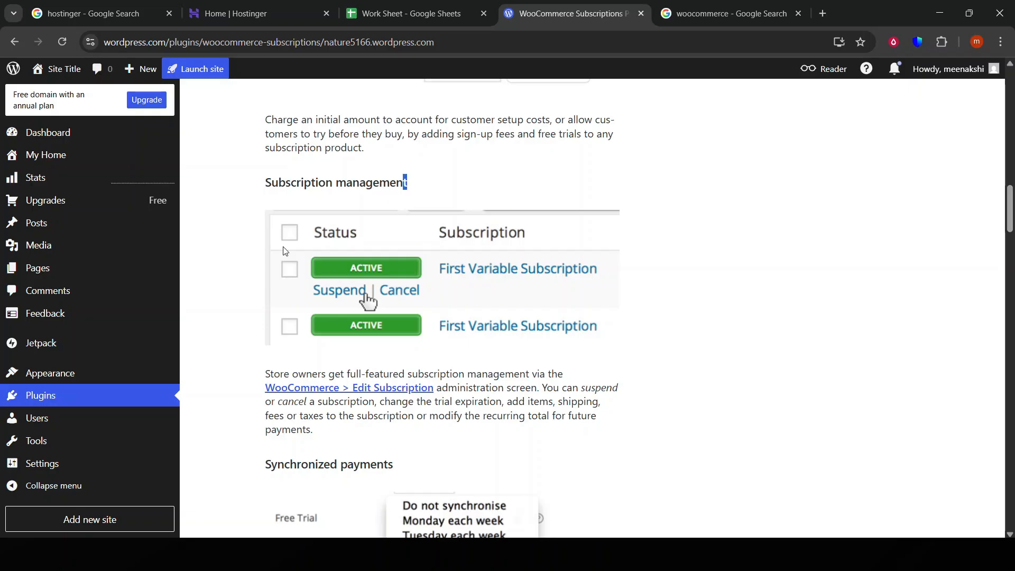
scroll(393, 336, "down", 2)
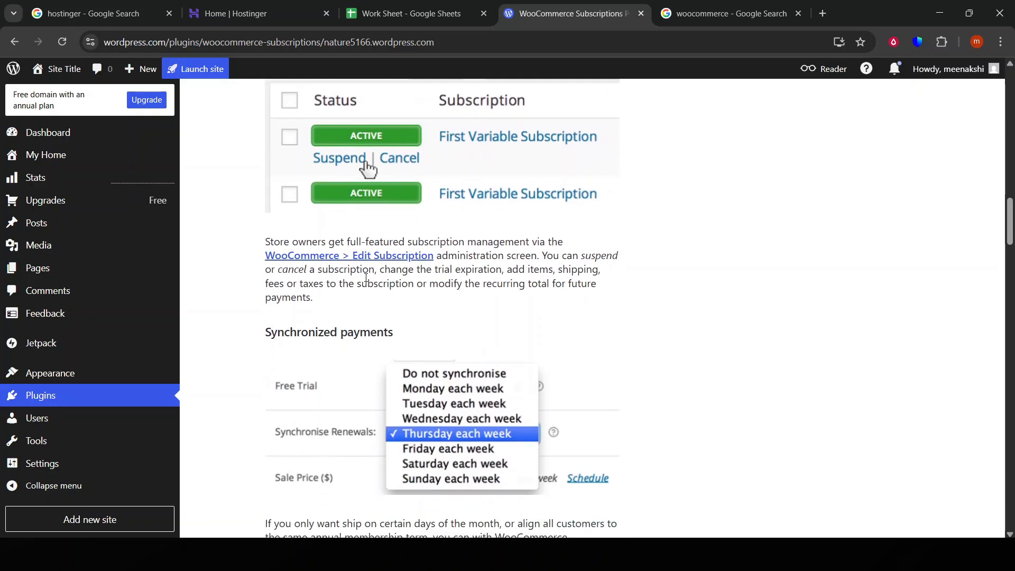
scroll(374, 284, "down", 6)
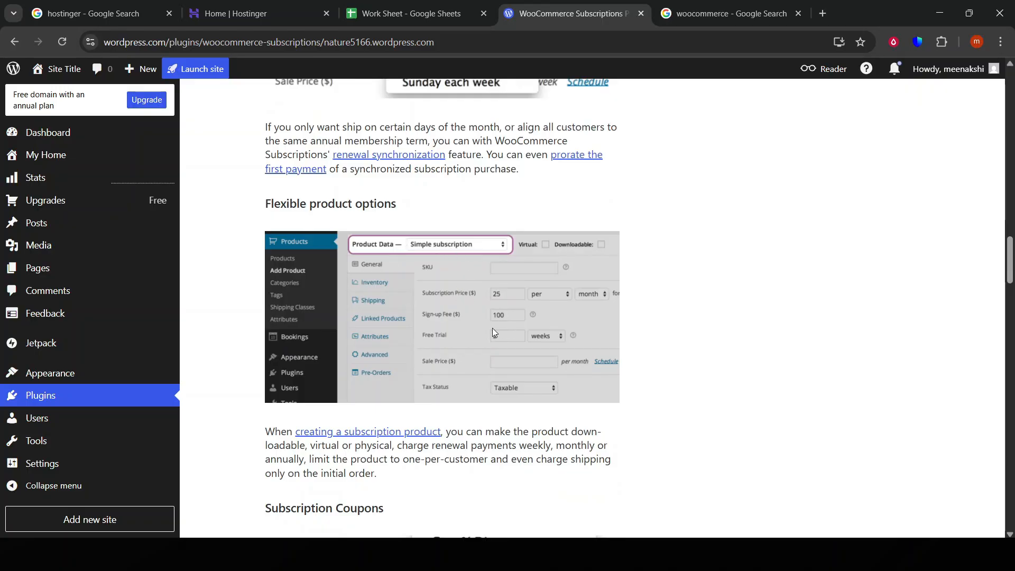
scroll(493, 333, "down", 12)
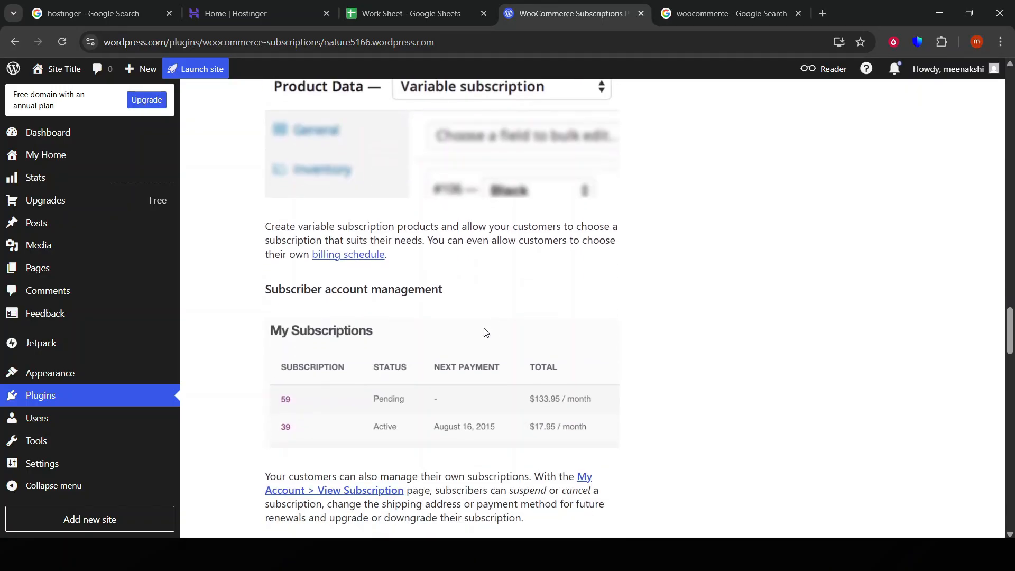
scroll(483, 332, "down", 6)
scroll(455, 306, "up", 4)
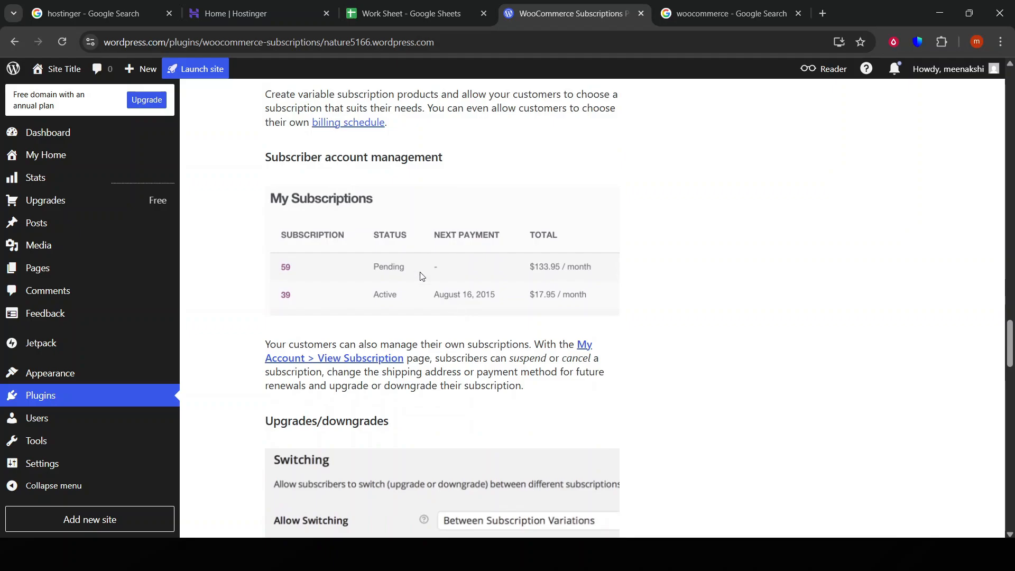
scroll(487, 297, "down", 9)
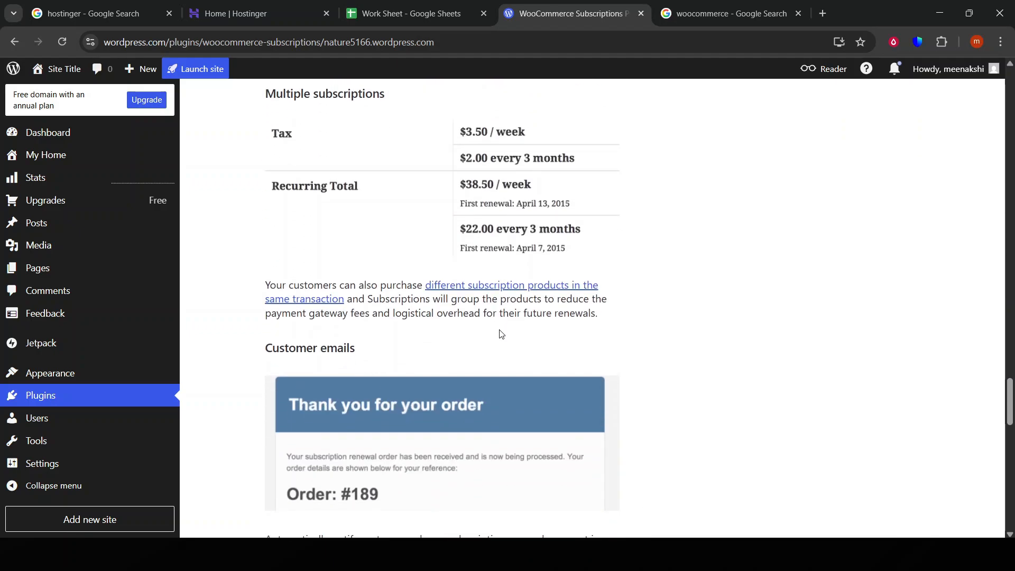
scroll(501, 334, "down", 12)
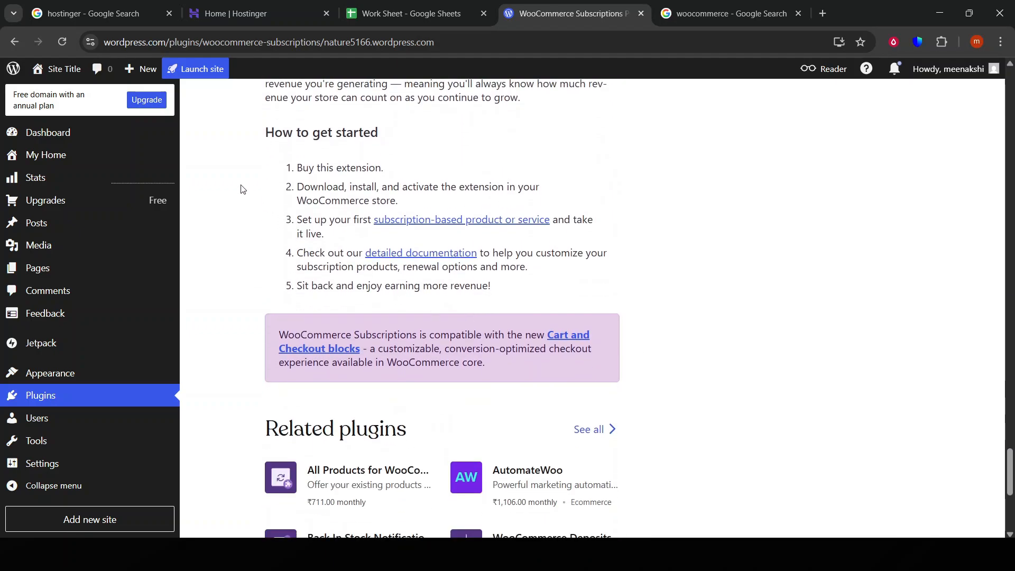
Return to the site's dashboard and look over its widgets down to the Jetpack stats.
left_click(111, 133)
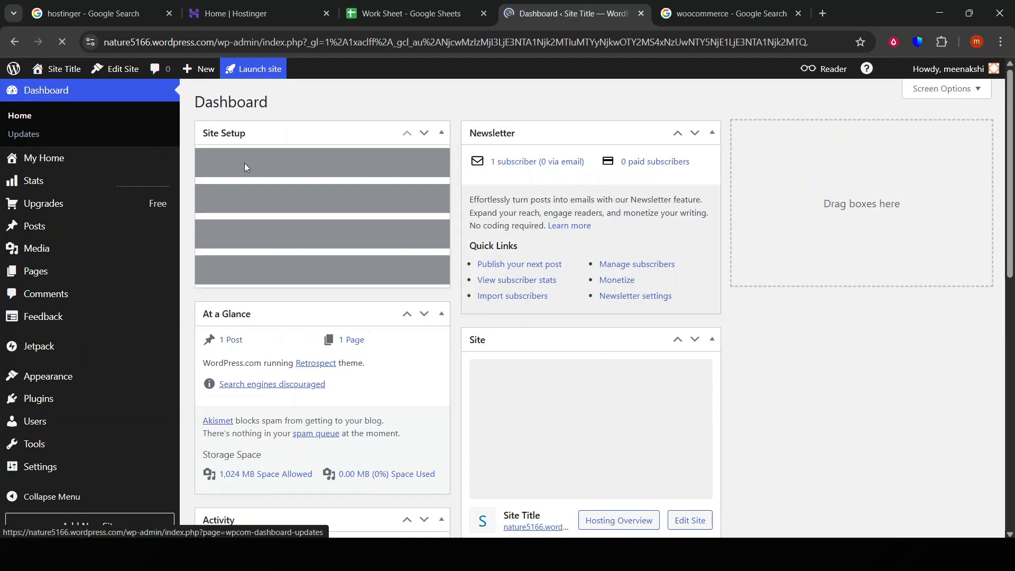
scroll(850, 344, "down", 6)
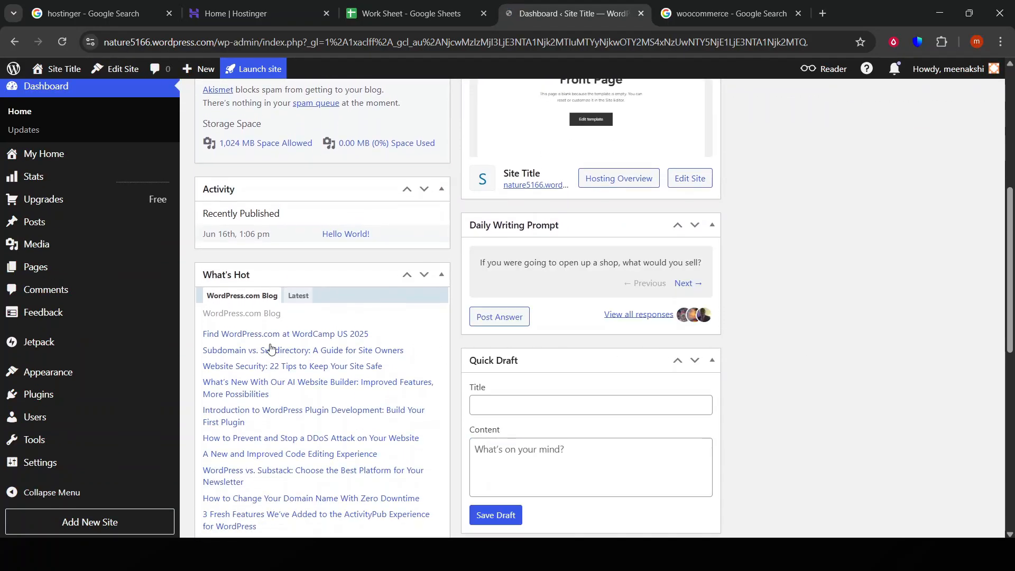
scroll(698, 390, "down", 7)
scroll(702, 390, "down", 2)
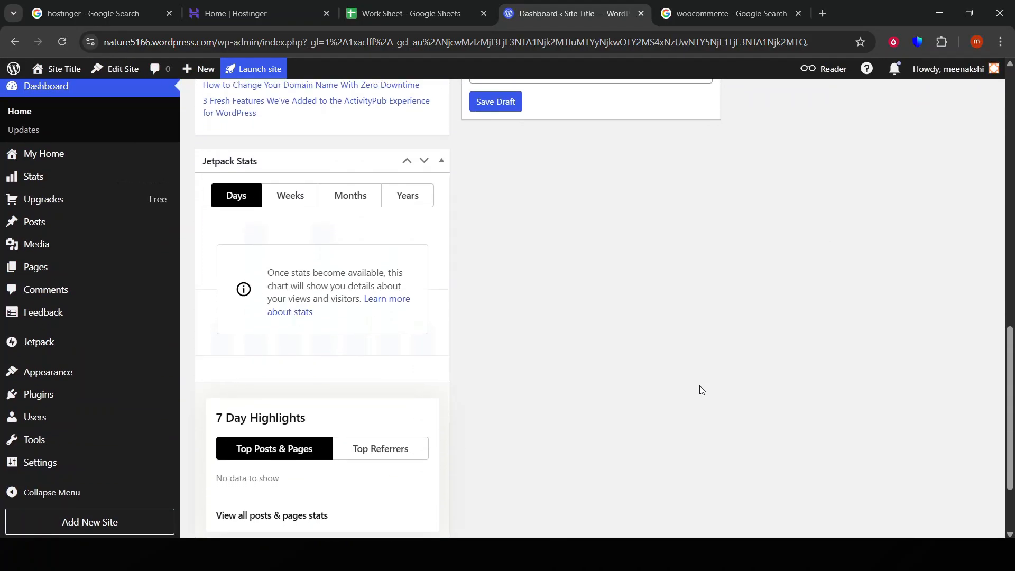
scroll(701, 389, "up", 12)
scroll(747, 381, "up", 2)
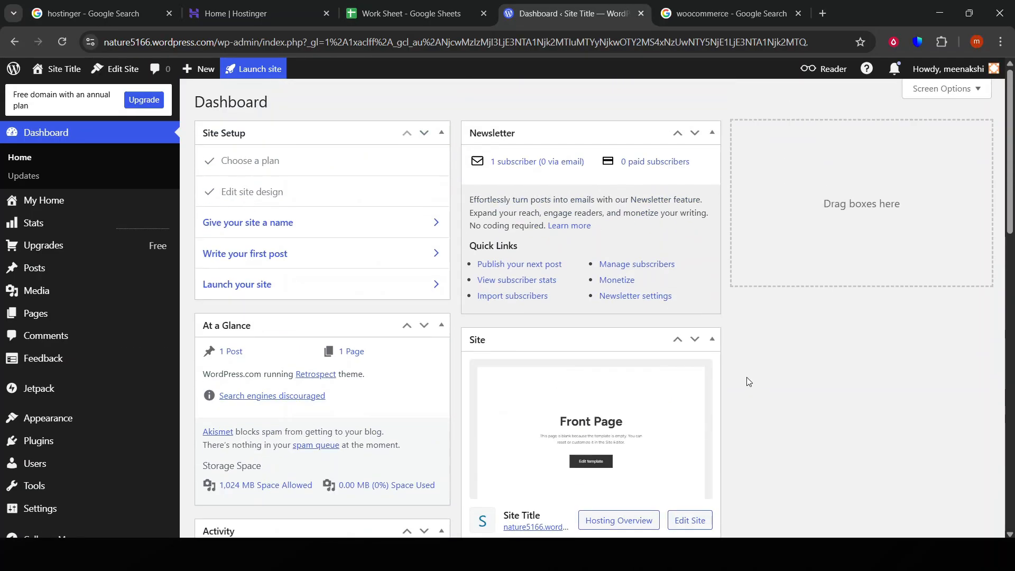